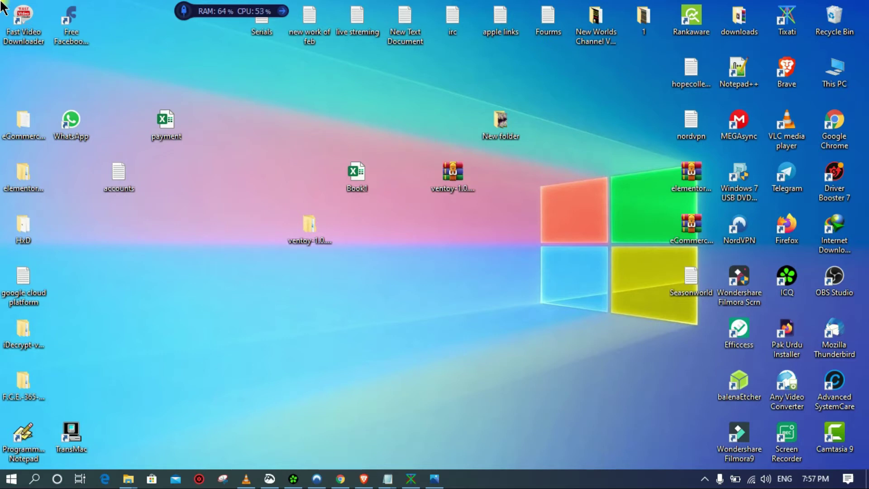
right_click(586, 314)
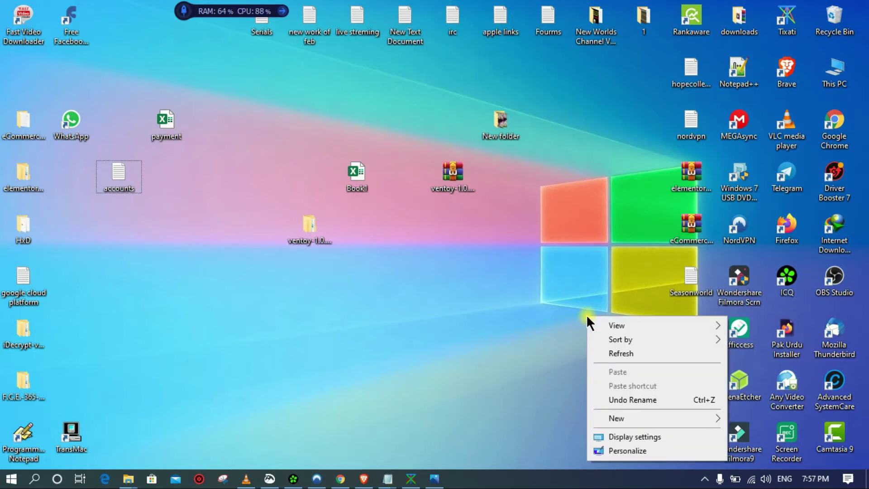
click(577, 291)
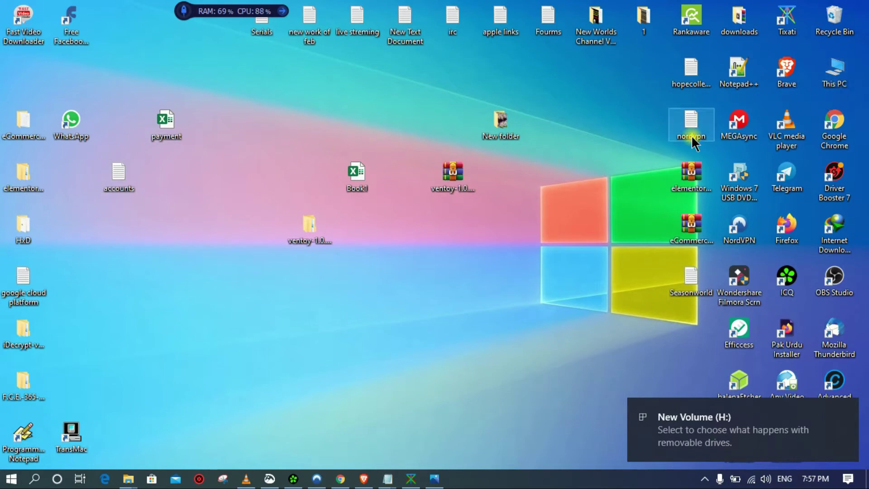
Open This PC in a maximised File Explorer window
key(super+e)
click(708, 44)
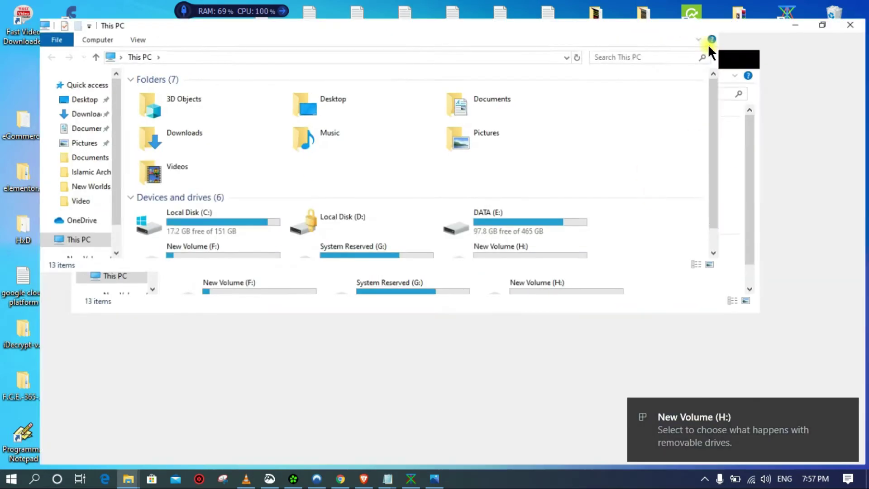
click(651, 179)
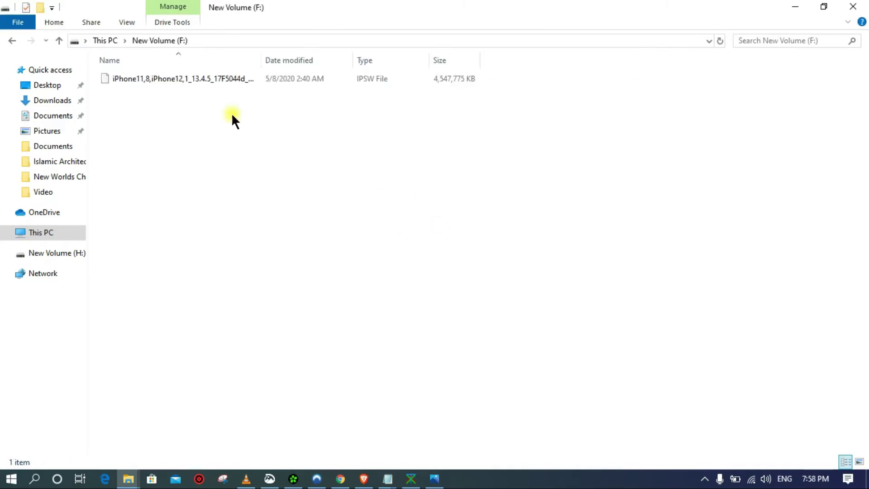
click(174, 79)
right_click(172, 77)
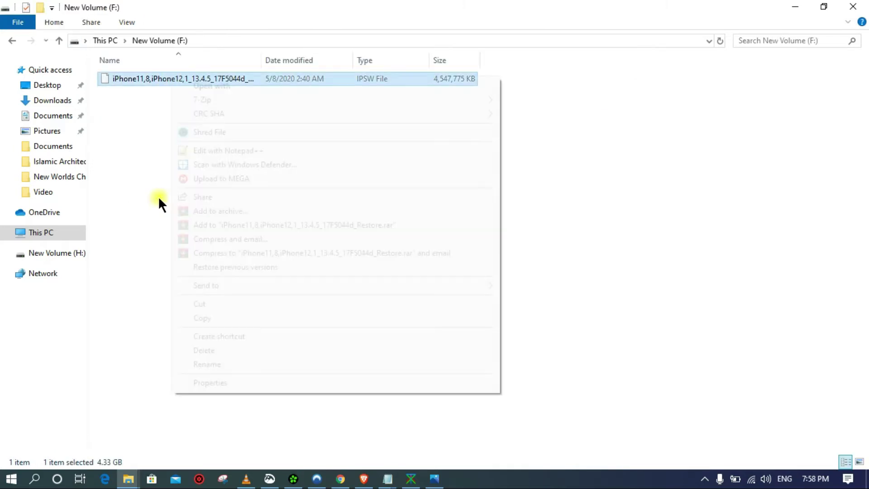
click(9, 40)
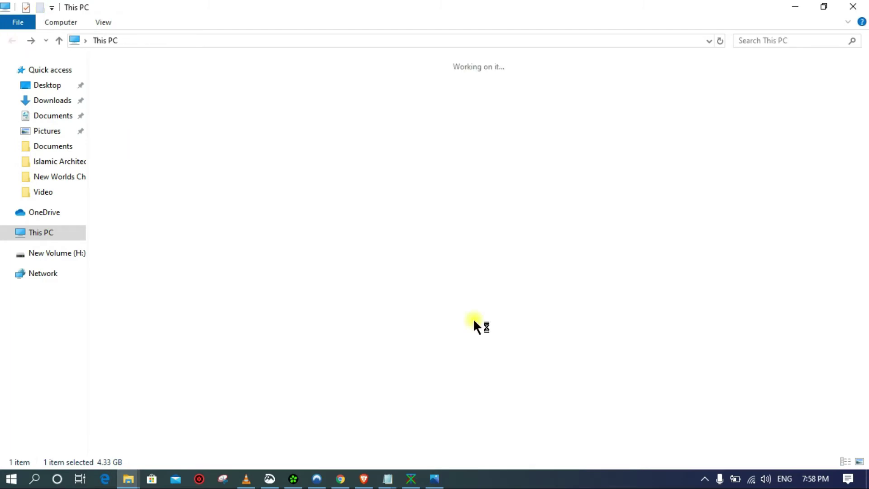
click(314, 225)
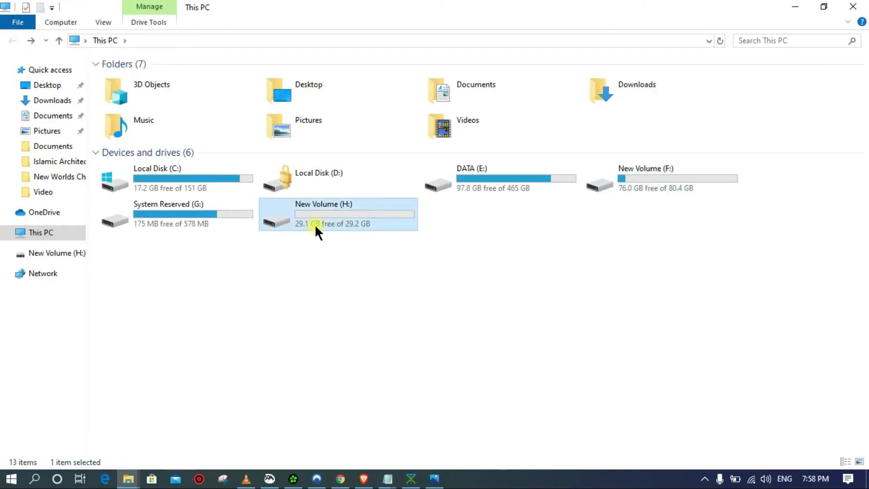
double_click(314, 224)
click(154, 80)
right_click(156, 78)
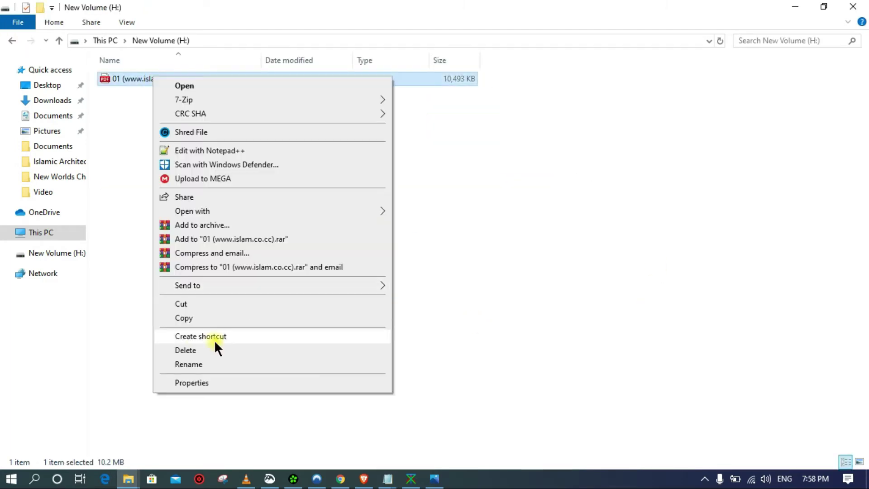
click(196, 350)
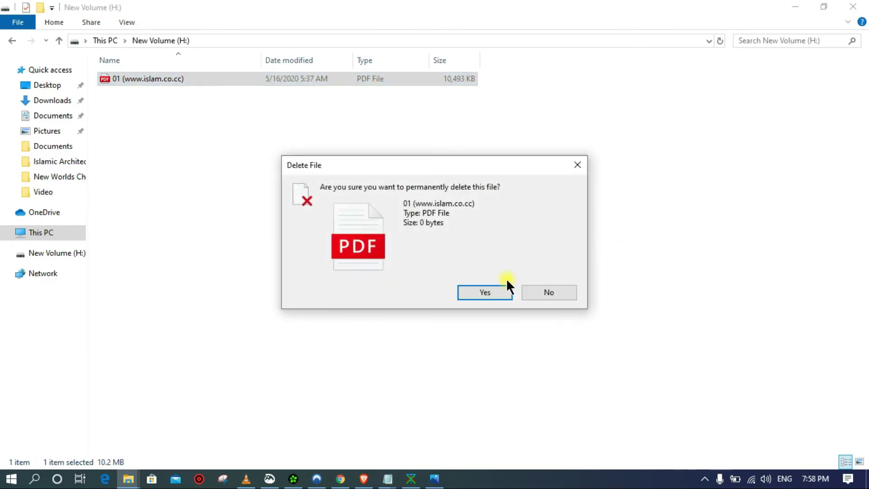
click(507, 288)
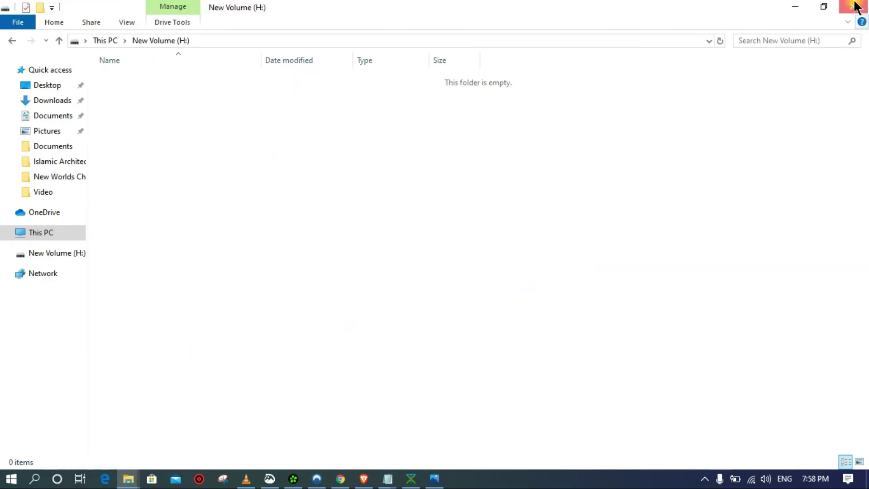
click(857, 8)
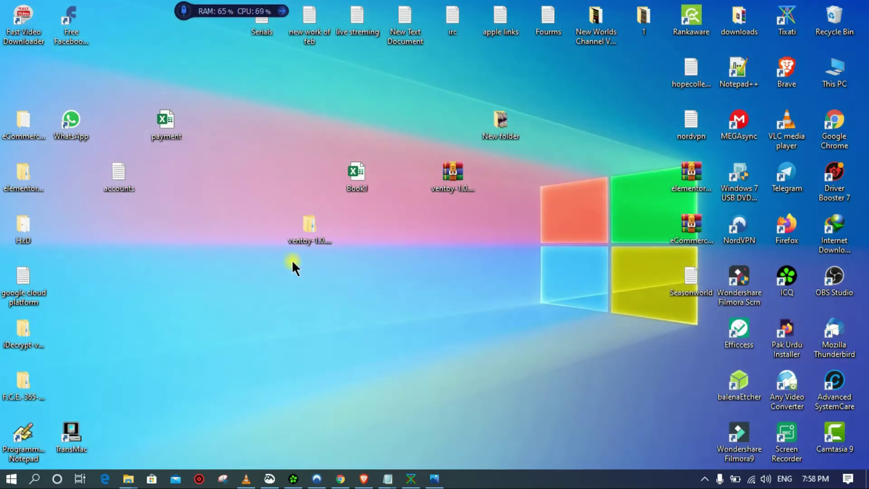
Launch Ventoy2Disk from the ventoy-1.0.10 folder inside the extracted Ventoy folder on the desktop
click(311, 233)
double_click(311, 232)
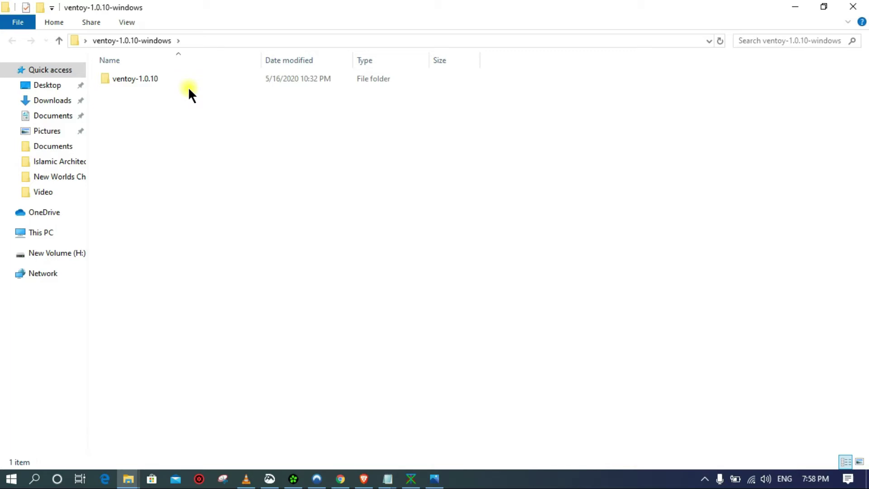
double_click(171, 78)
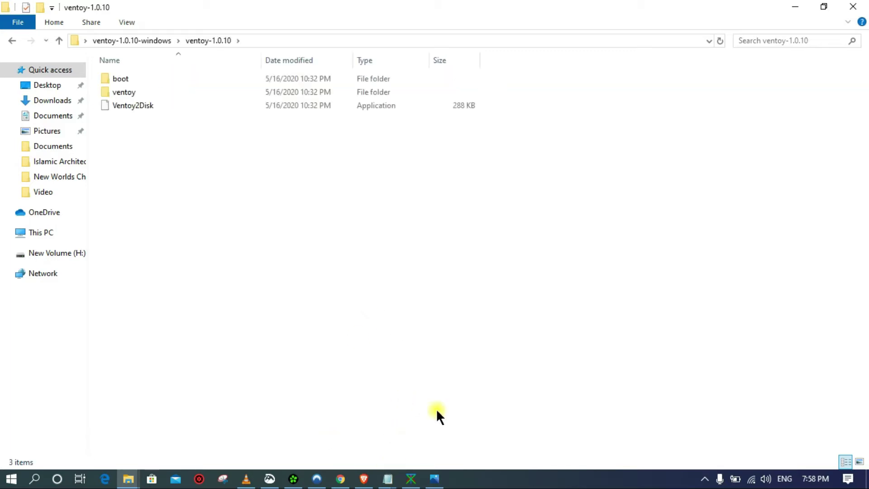
click(430, 472)
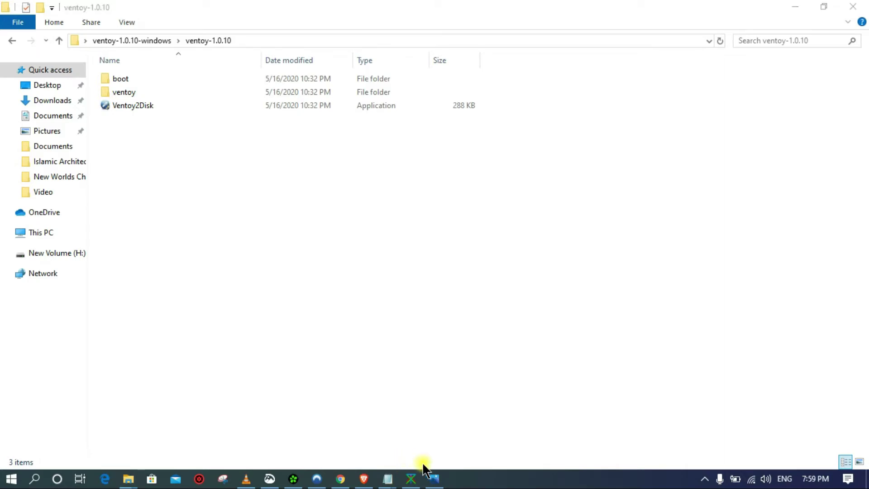
double_click(133, 105)
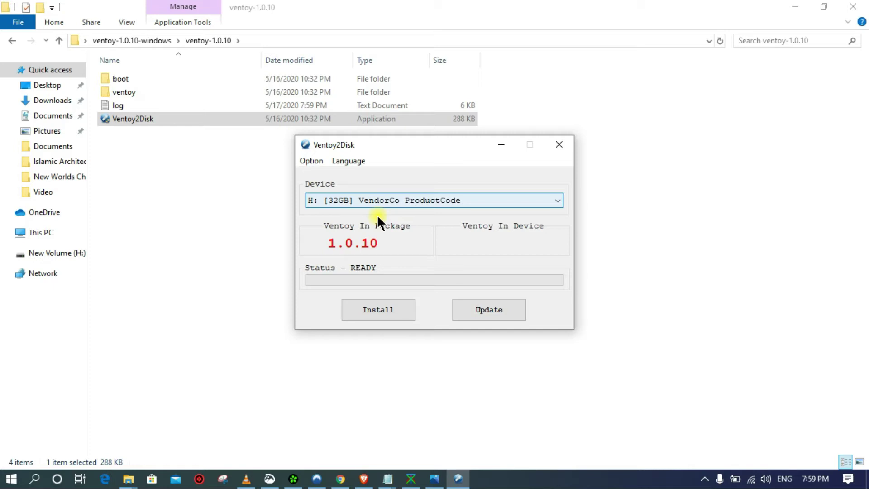
Install Ventoy on the 32GB H: device, accepting the formatting warnings, and close Ventoy2Disk and its folder window
key(Tab)
key(Return)
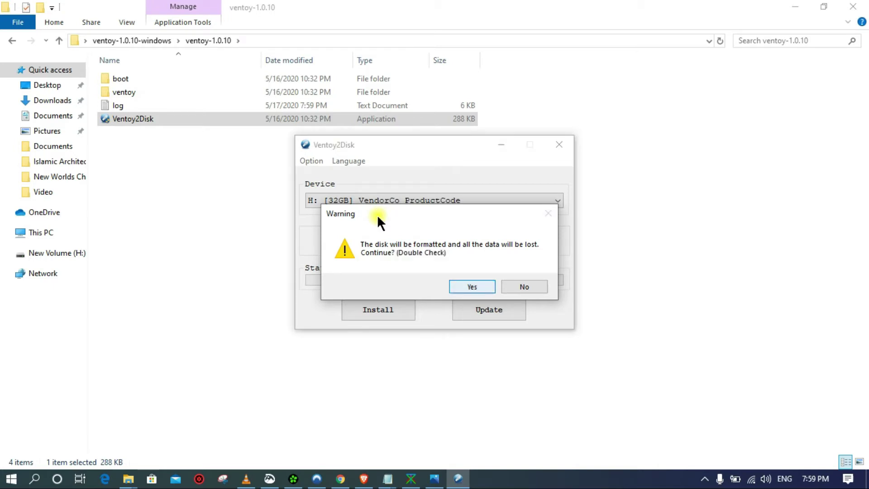
key(Return)
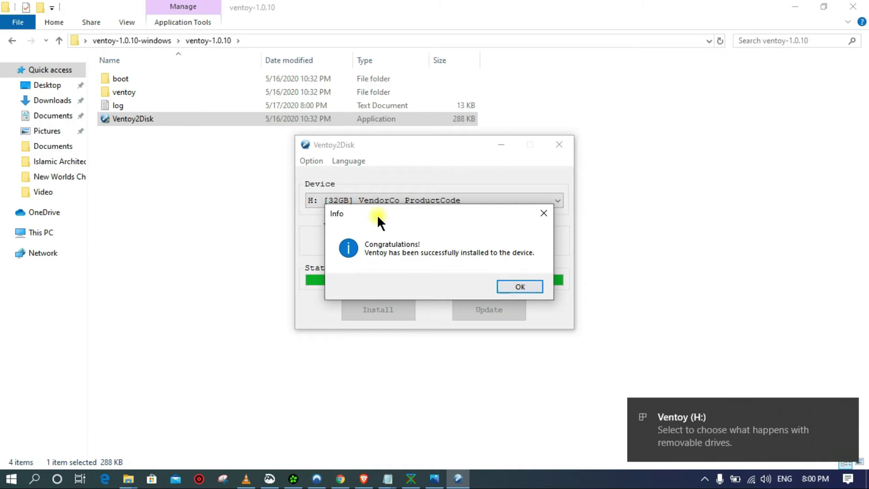
key(Return)
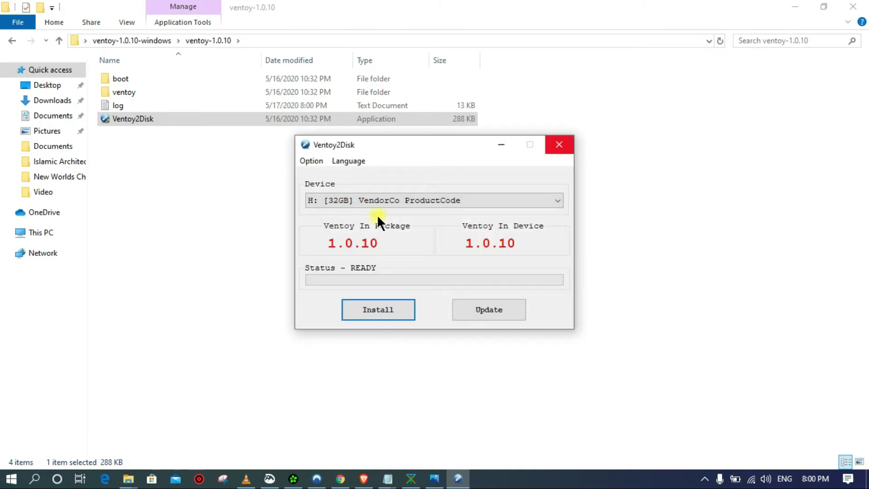
click(559, 144)
click(853, 7)
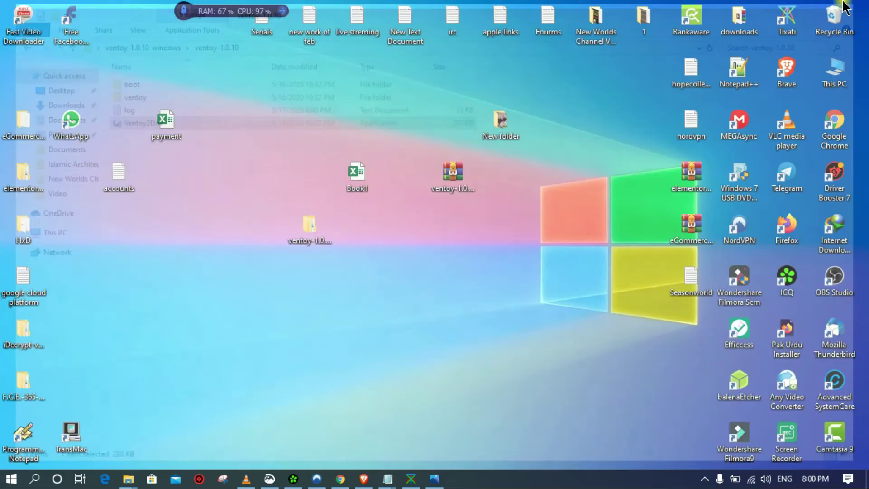
Open This PC, inspect the contents of the Ventoy (H:) drive, and return to the drive overview
double_click(844, 72)
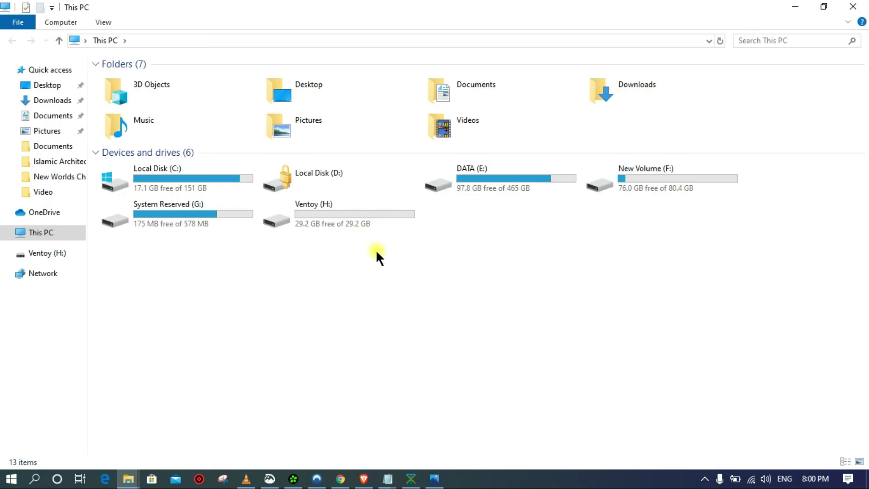
click(337, 229)
double_click(336, 227)
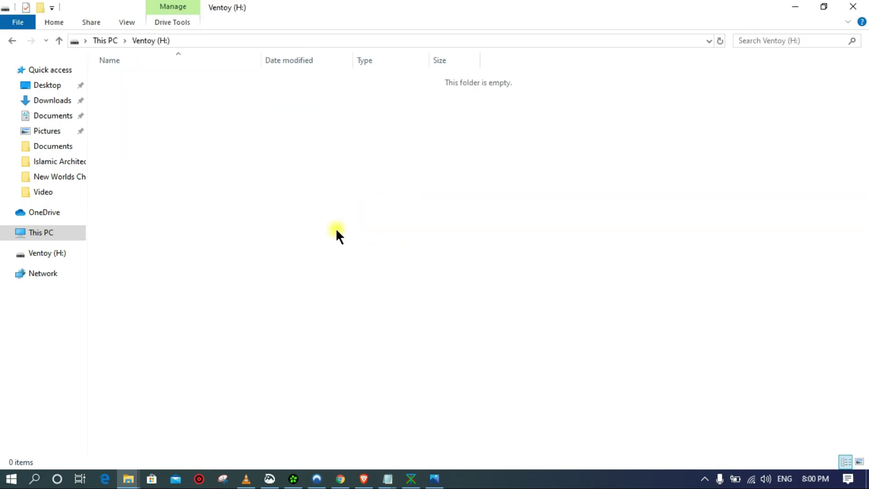
click(13, 40)
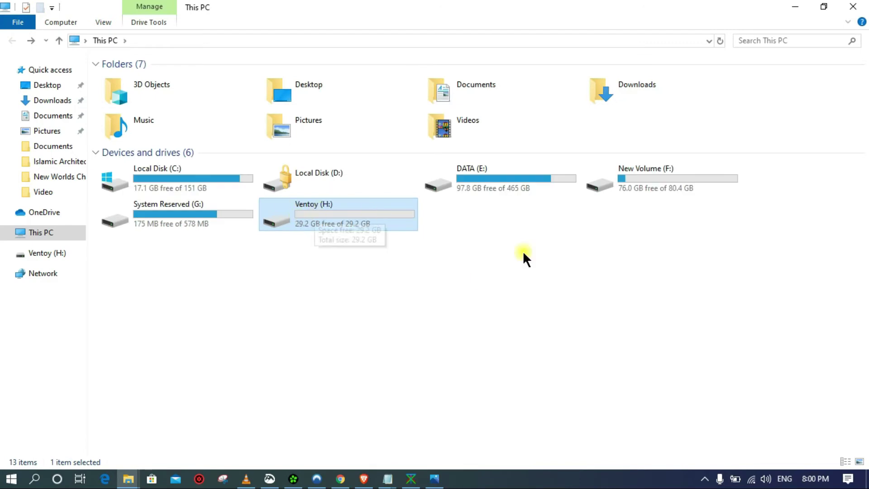
click(476, 281)
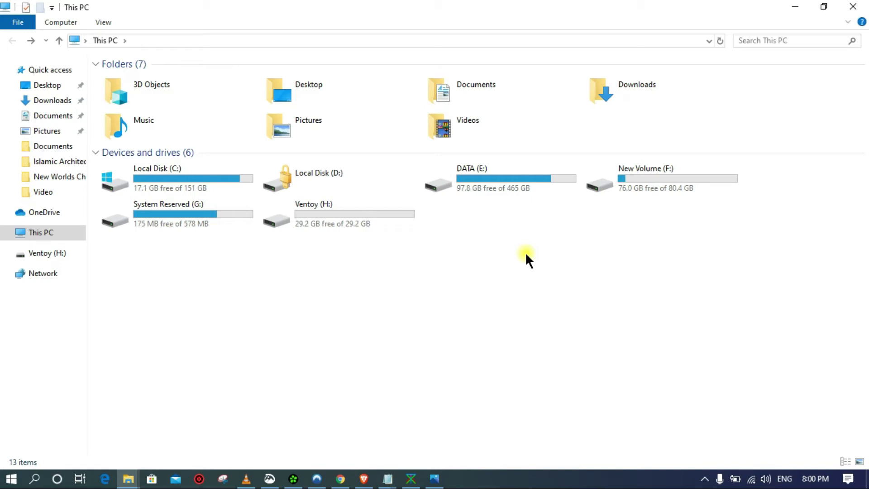
Copy the Windows 10 Pro x64 July 2019 disc image from its folder under S > ISO File & Windows on DATA (E:)
double_click(471, 181)
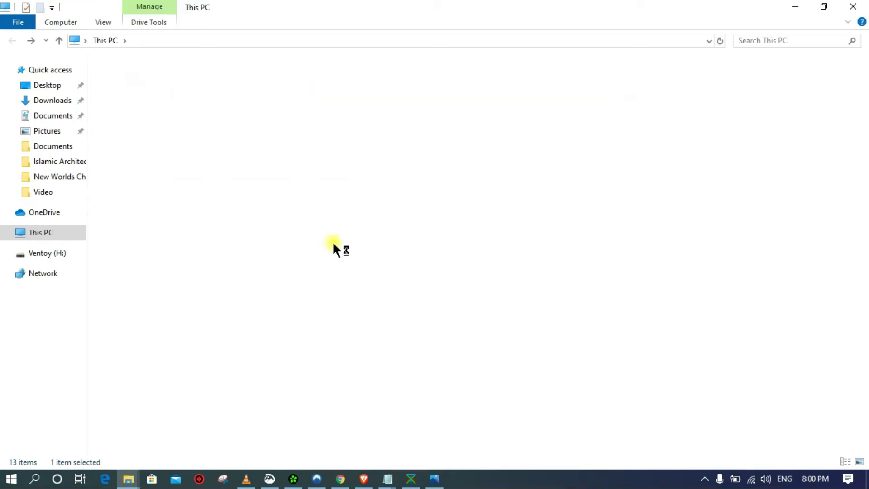
double_click(136, 306)
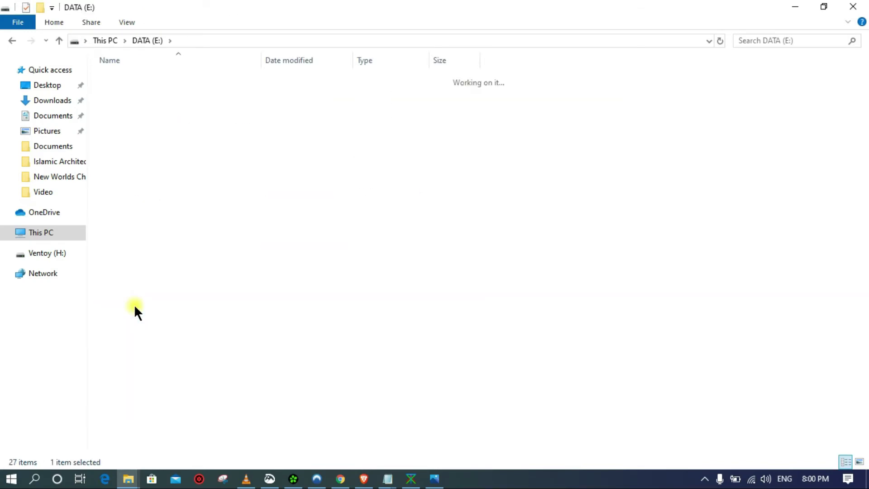
double_click(130, 88)
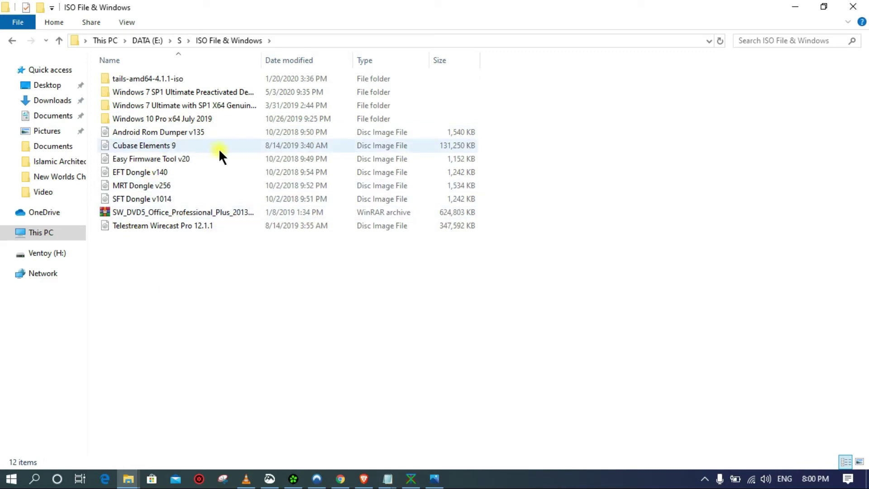
double_click(144, 116)
click(148, 81)
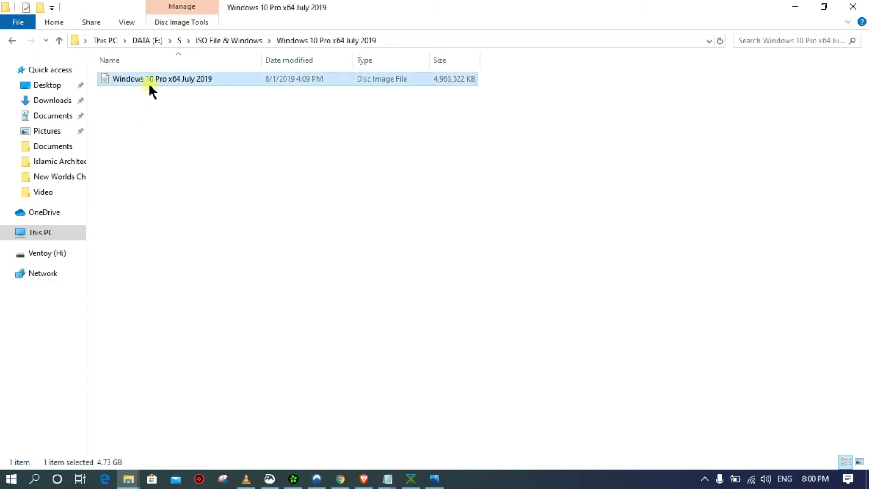
key(shift+F10)
click(166, 391)
Paste the copied Windows 10 disc image into the Ventoy (H:) drive
click(36, 253)
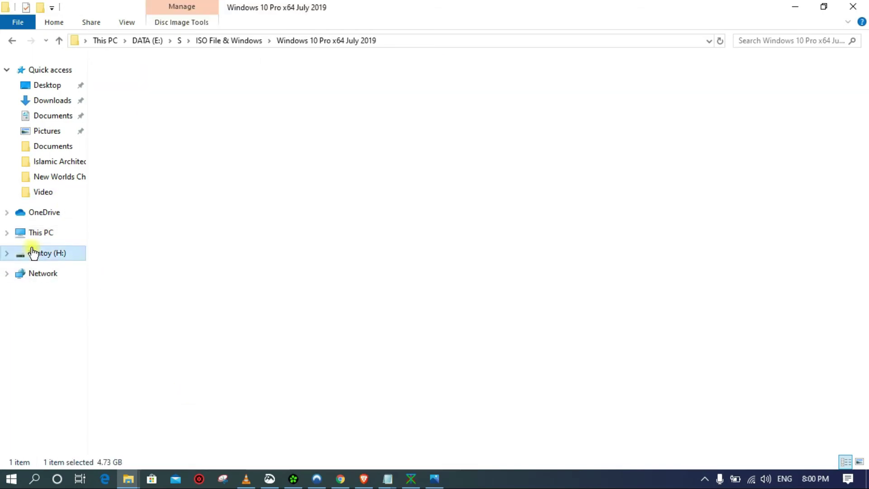
right_click(232, 161)
click(272, 249)
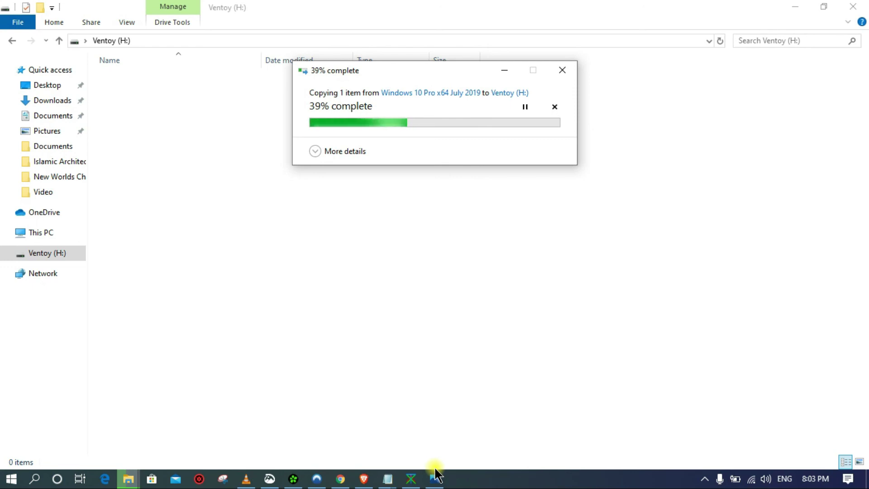
click(436, 476)
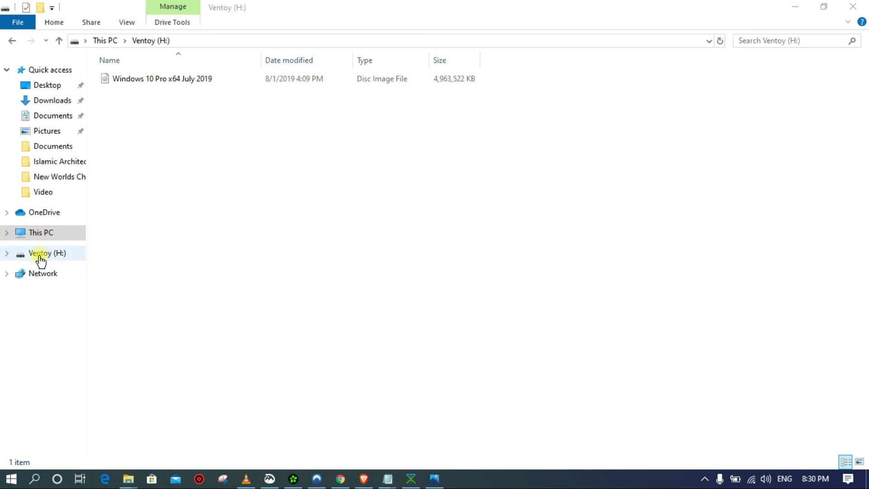
Copy the six disc images from Android Rom Dumper v135 through SFT Dongle v1014 in S > ISO File & Windows on DATA (E:)
click(54, 235)
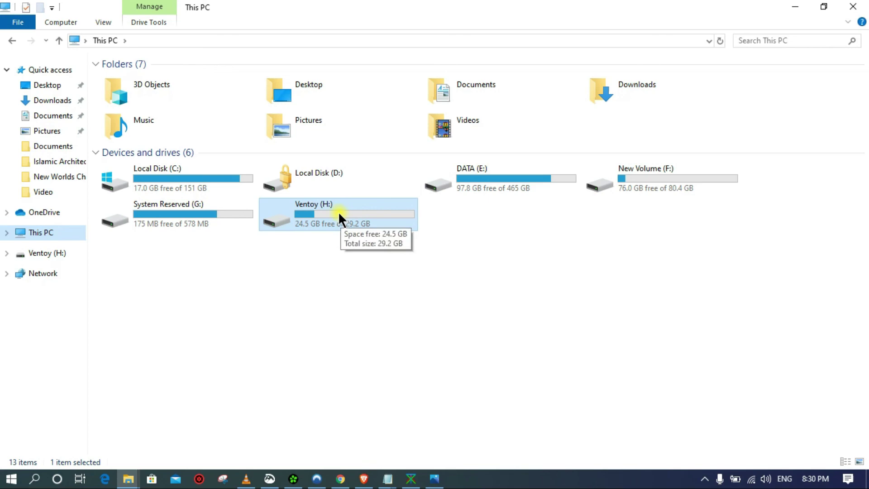
double_click(466, 170)
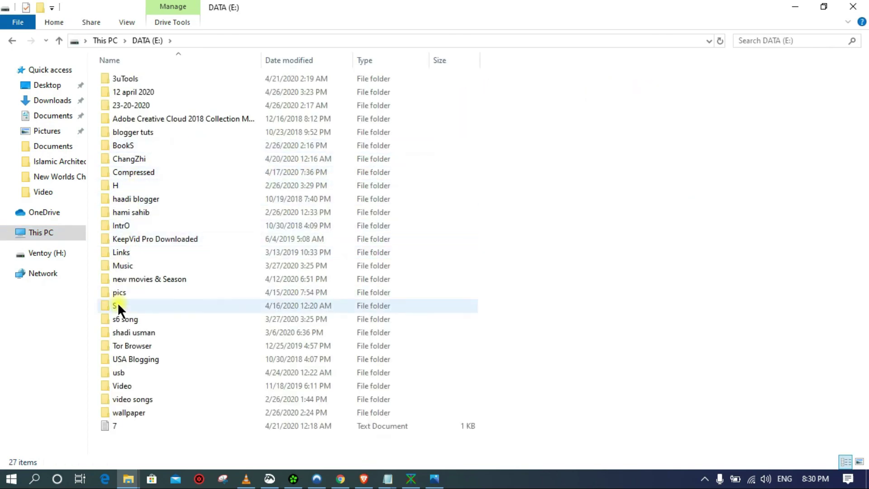
double_click(117, 303)
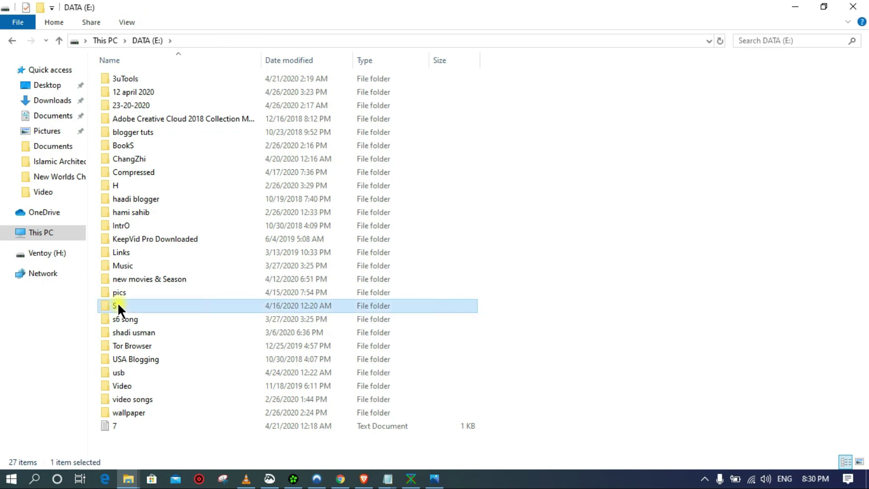
double_click(145, 93)
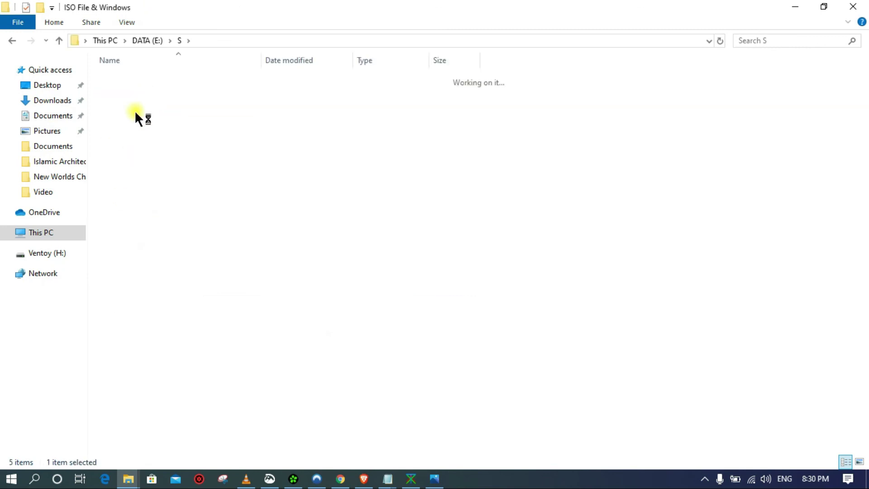
drag(94, 127, 157, 193)
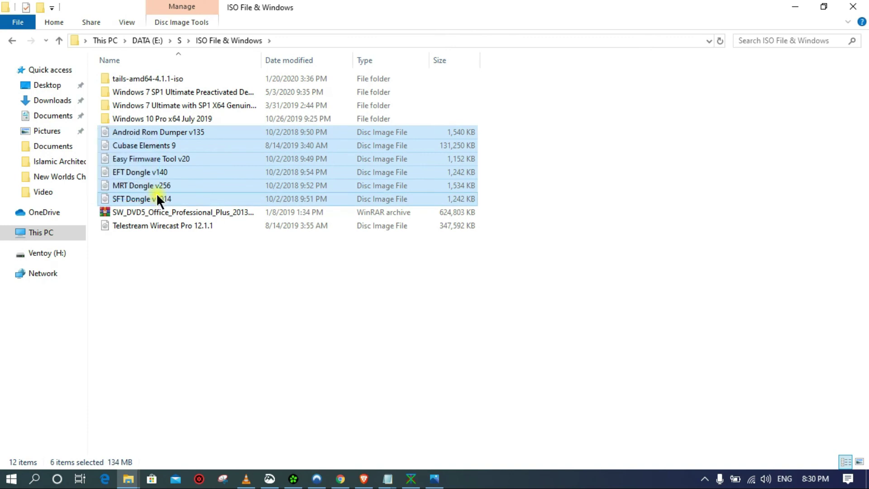
right_click(157, 198)
click(198, 394)
Paste the six copied disc images into the Ventoy (H:) drive and close the window once copying finishes
click(47, 252)
right_click(221, 349)
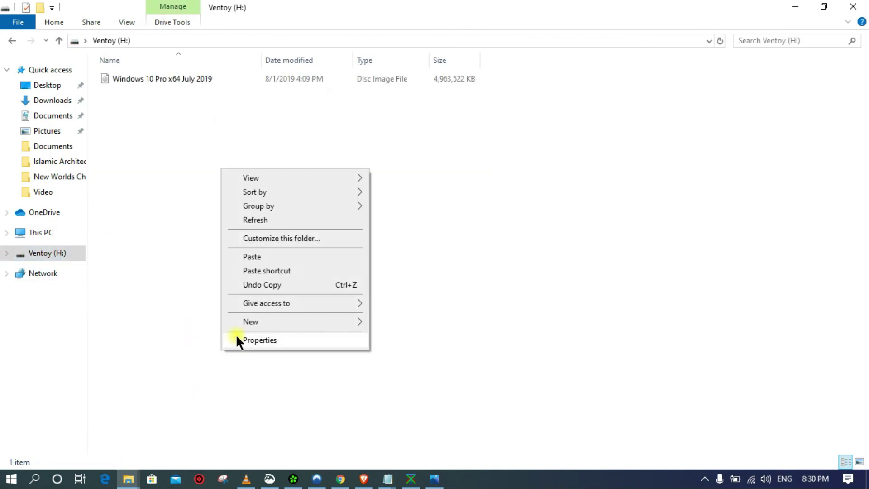
click(254, 261)
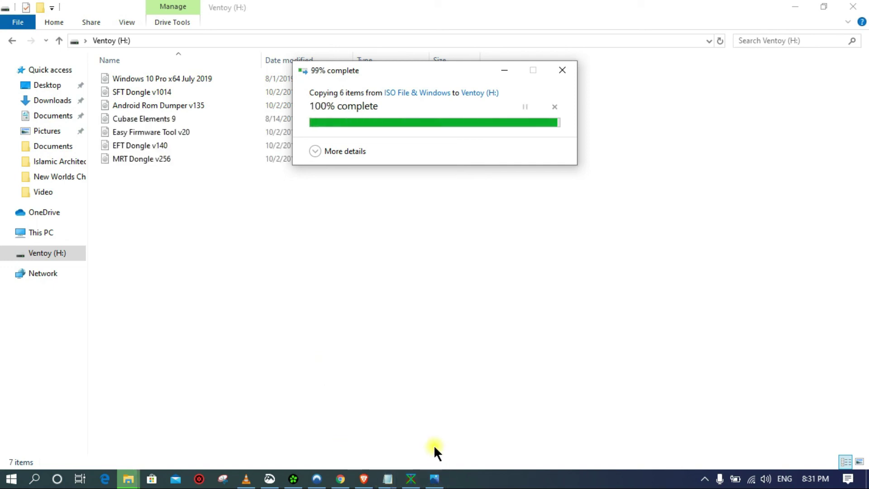
click(427, 331)
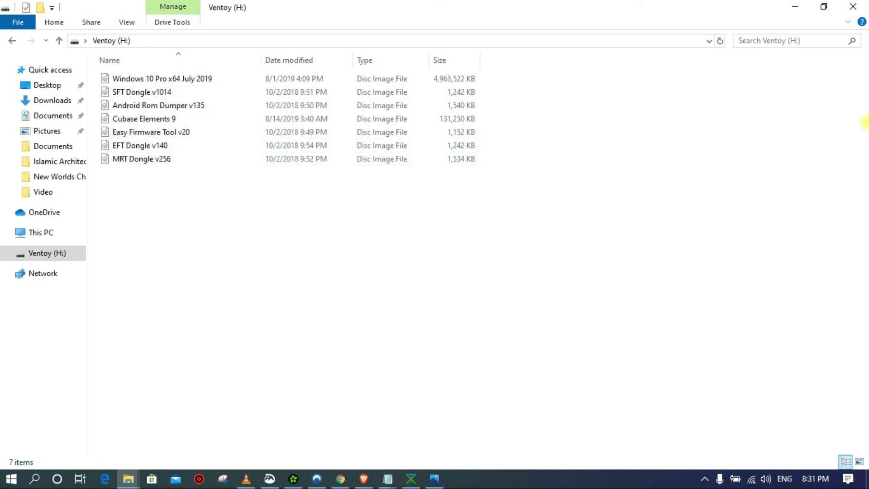
click(852, 10)
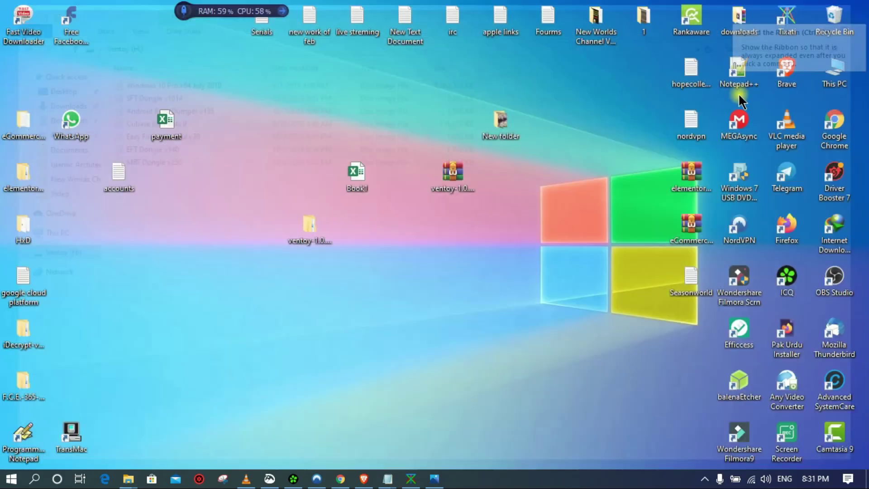